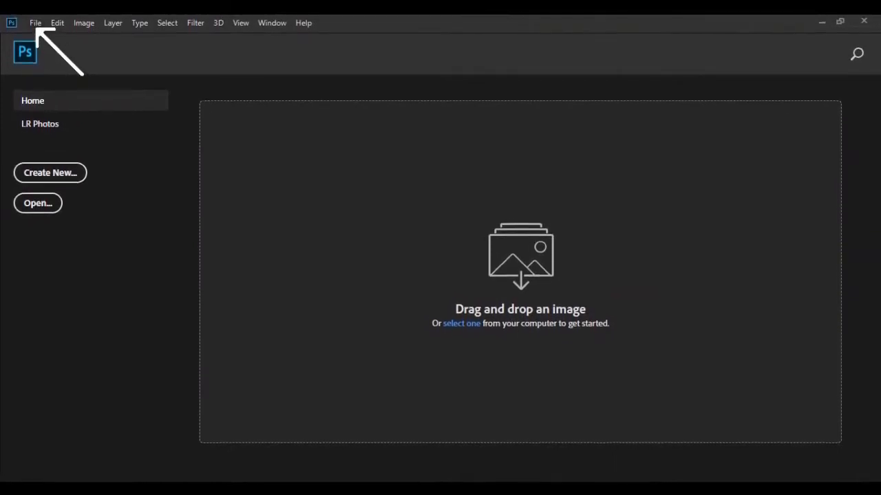
Step: Open the BigIceberg image from the Images folder on the Desktop
click(35, 22)
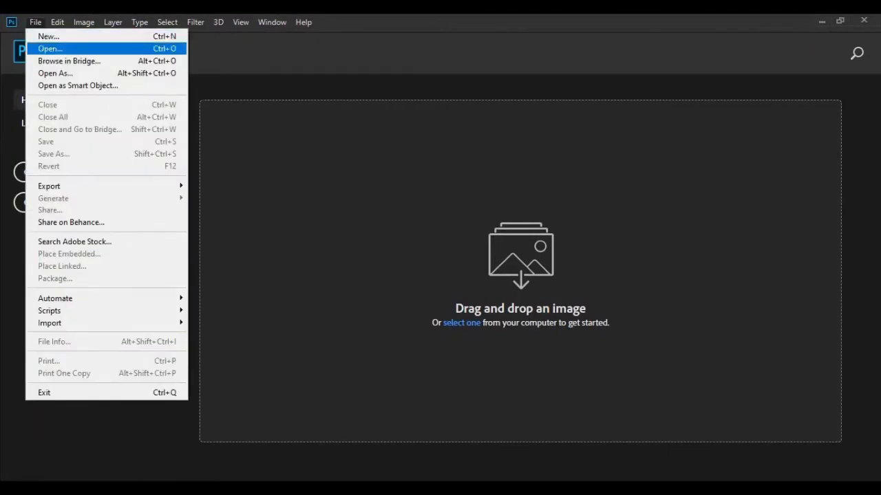
click(51, 49)
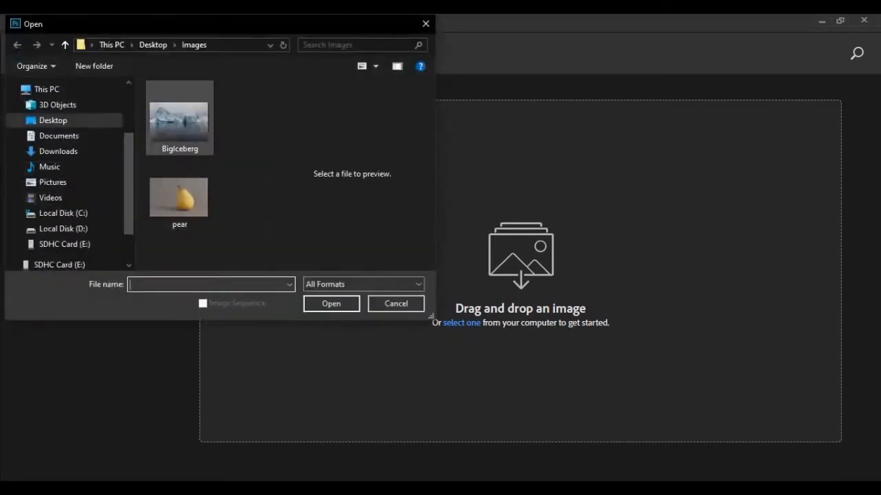
click(180, 122)
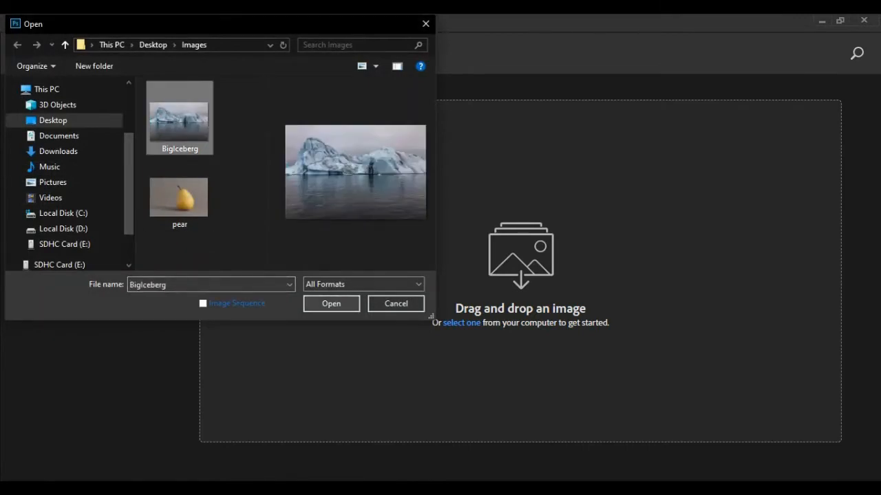
click(331, 303)
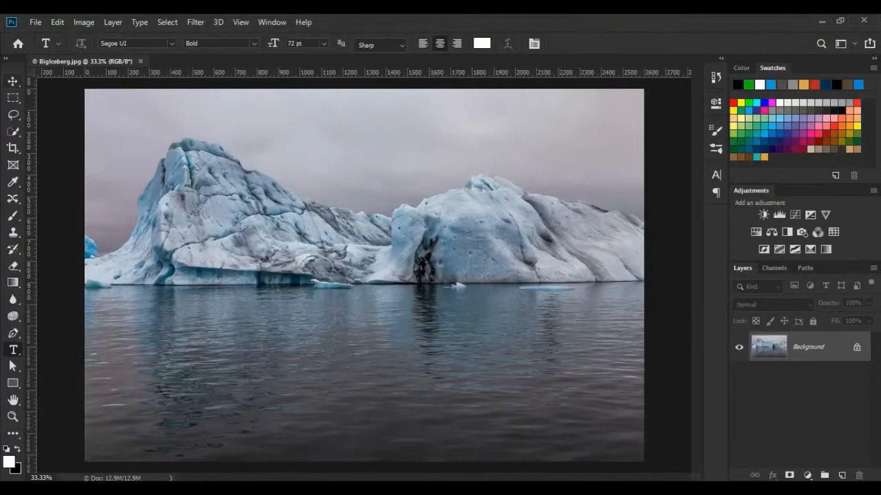
Step: Duplicate the Background layer with Layer Via Copy and name the copy Clipping Mask
key(v)
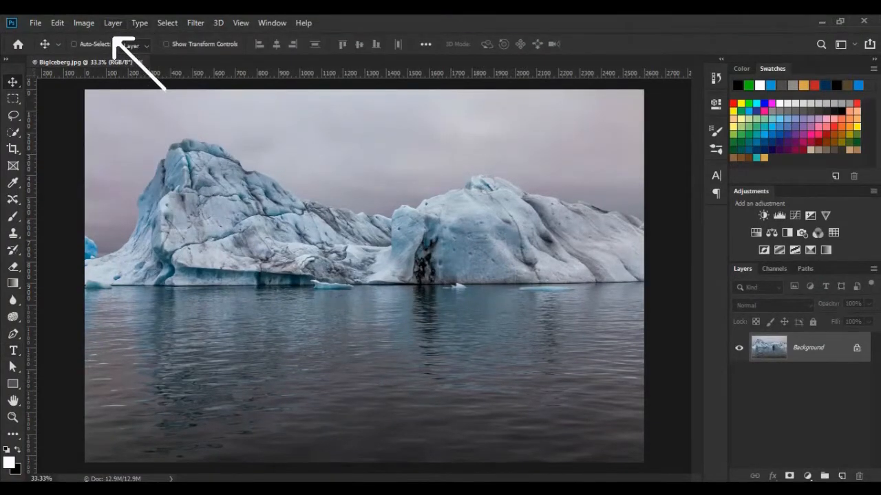
click(113, 23)
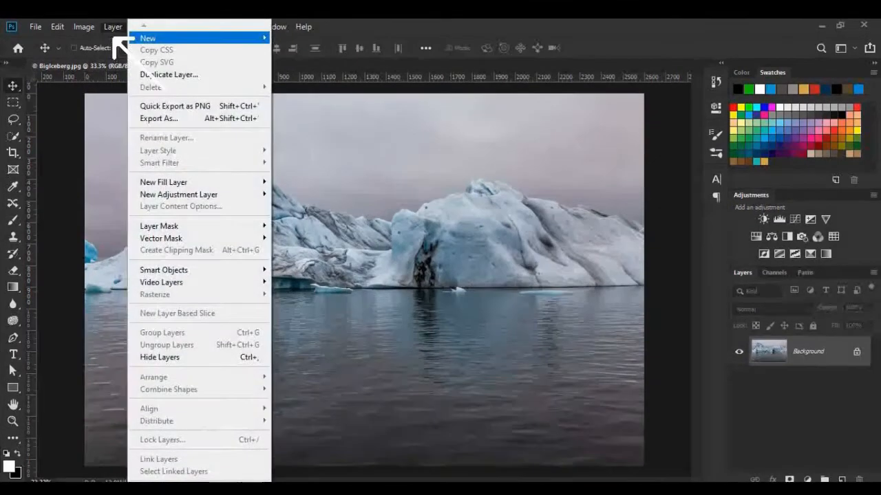
mouse_move(148, 38)
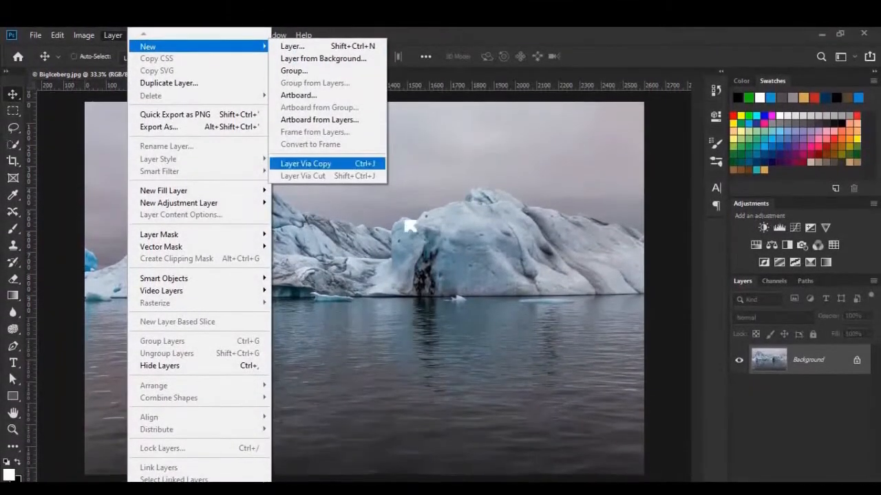
click(305, 163)
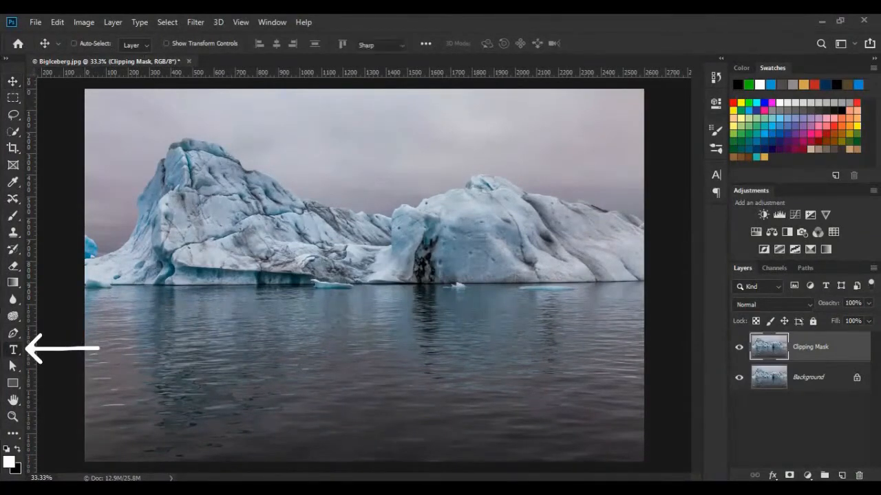
Step: Add the text ICE BERG in white Segoe UI Bold 72 pt and move it to the middle of the water area
key(t)
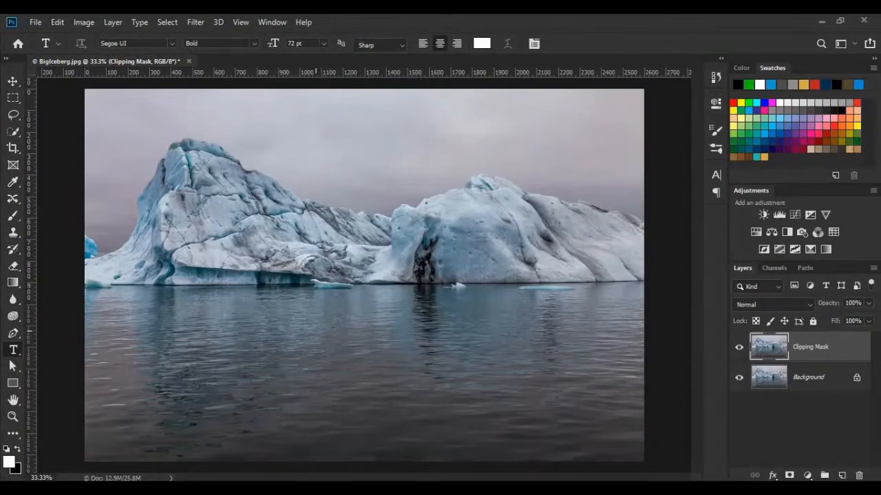
click(315, 333)
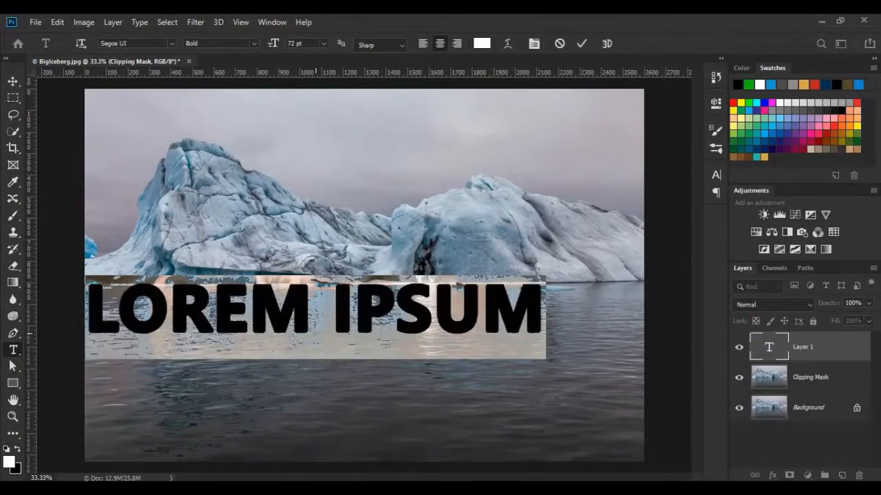
text(ICE)
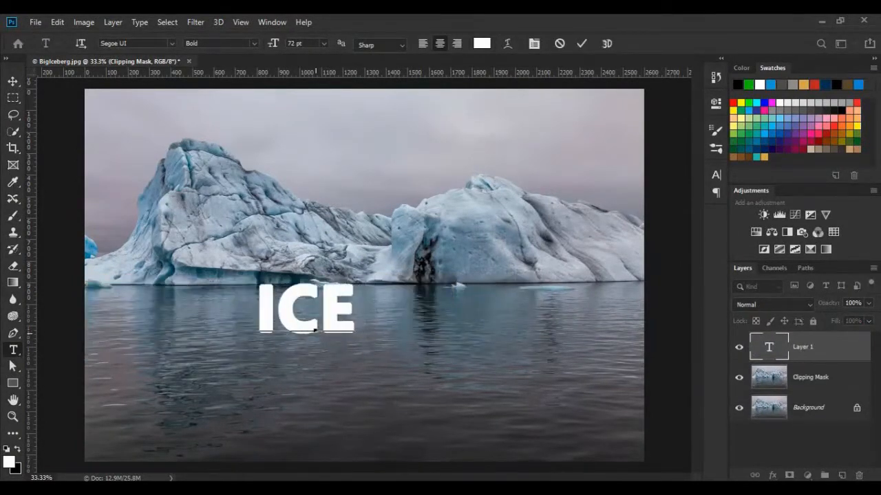
text( BERG)
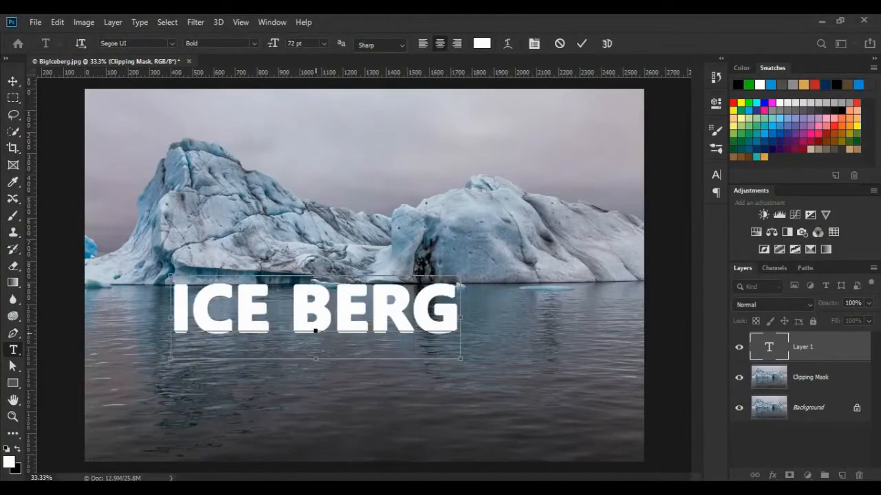
key(ctrl+Return)
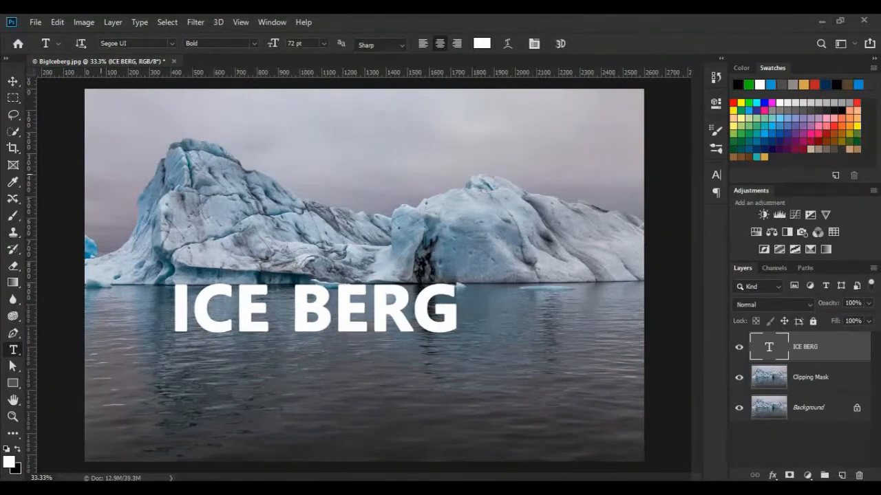
click(12, 81)
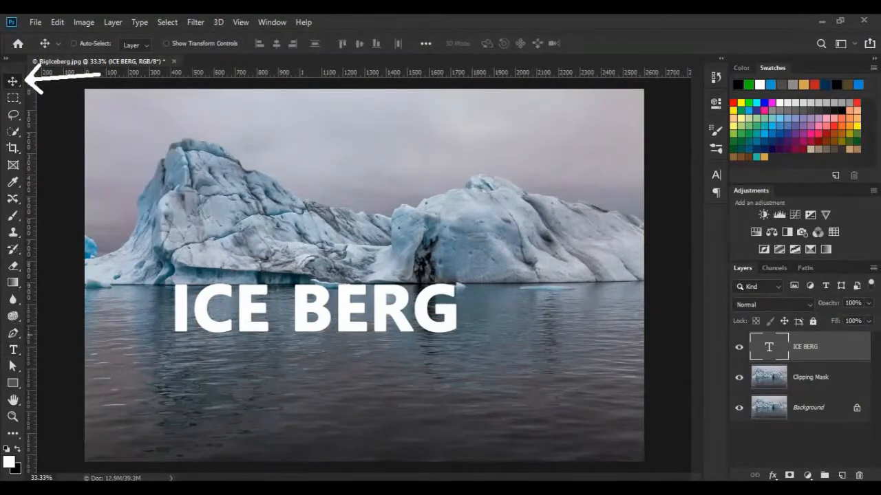
drag(328, 307, 402, 326)
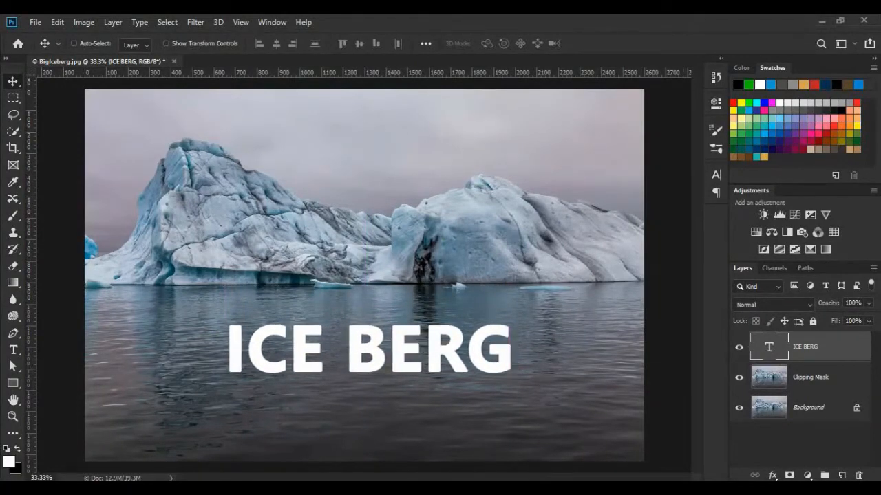
Step: Move the Clipping Mask layer above the ICE BERG text layer and hide the Background layer
click(810, 377)
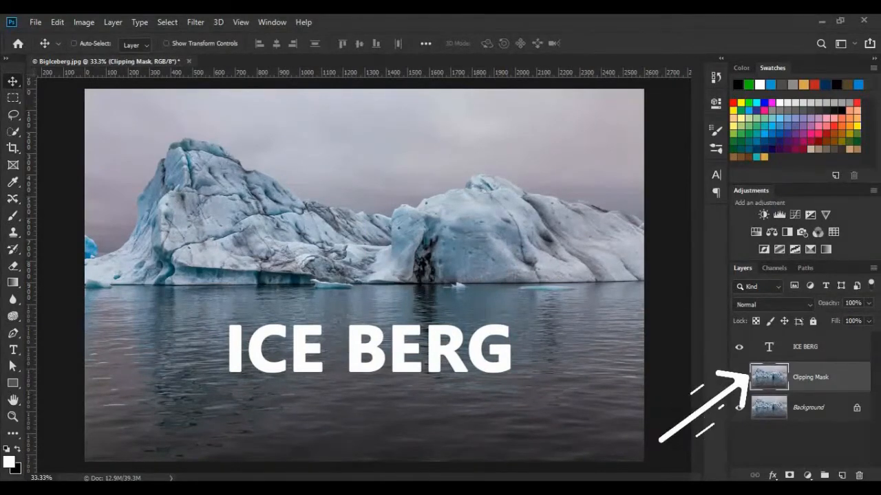
drag(811, 377, 810, 336)
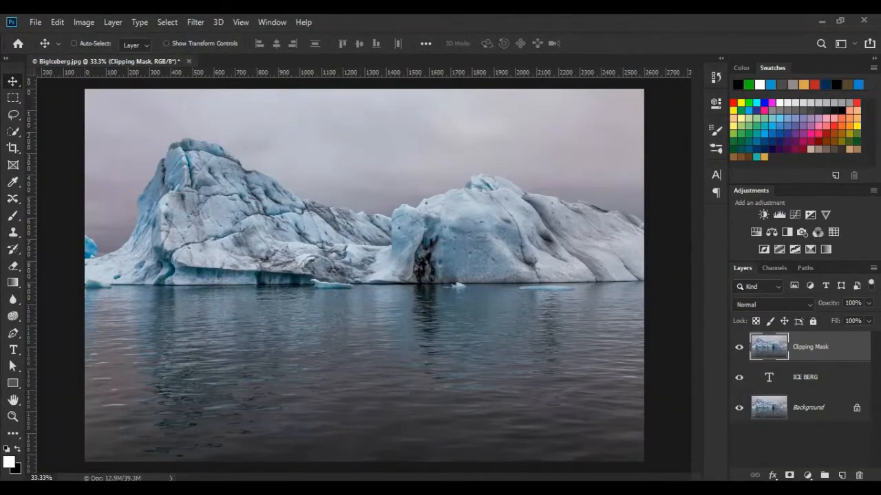
click(739, 408)
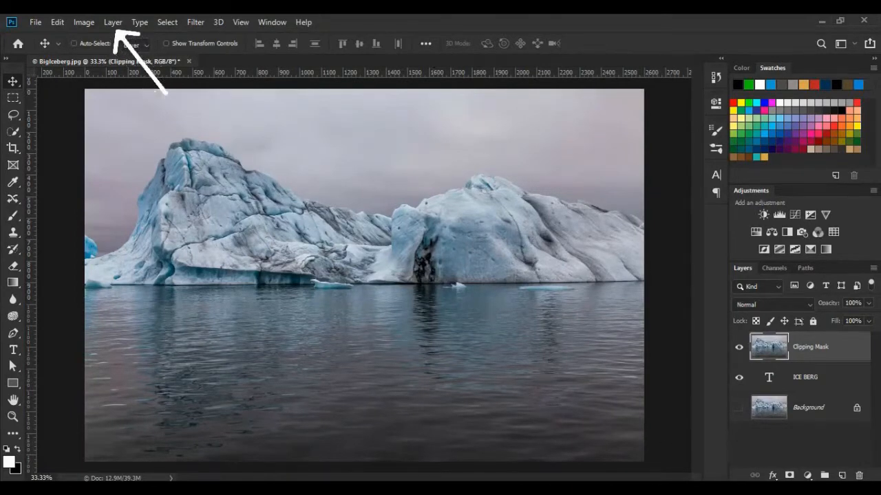
Step: Create a clipping mask from the Clipping Mask layer onto the ICE BERG text, and show the Background layer again
click(113, 22)
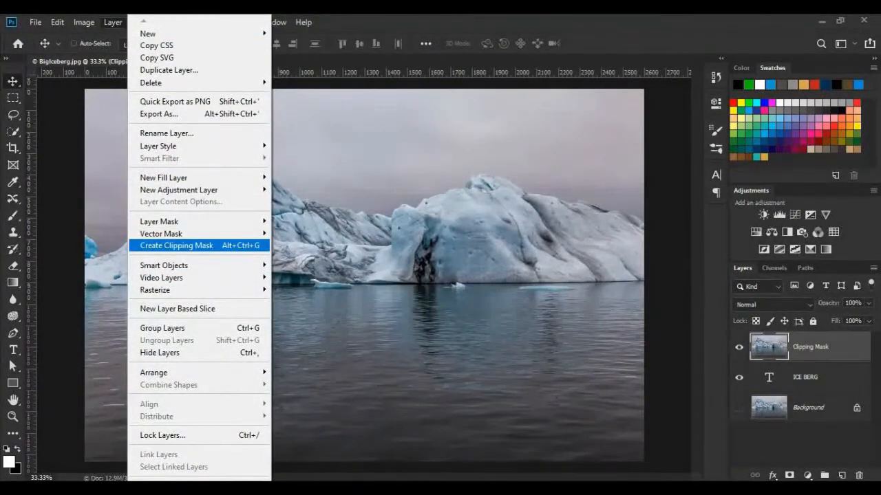
click(181, 246)
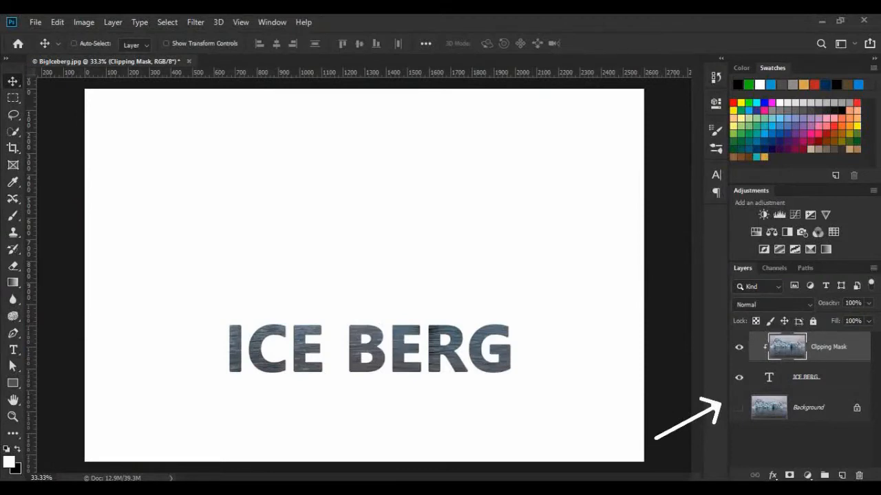
click(739, 408)
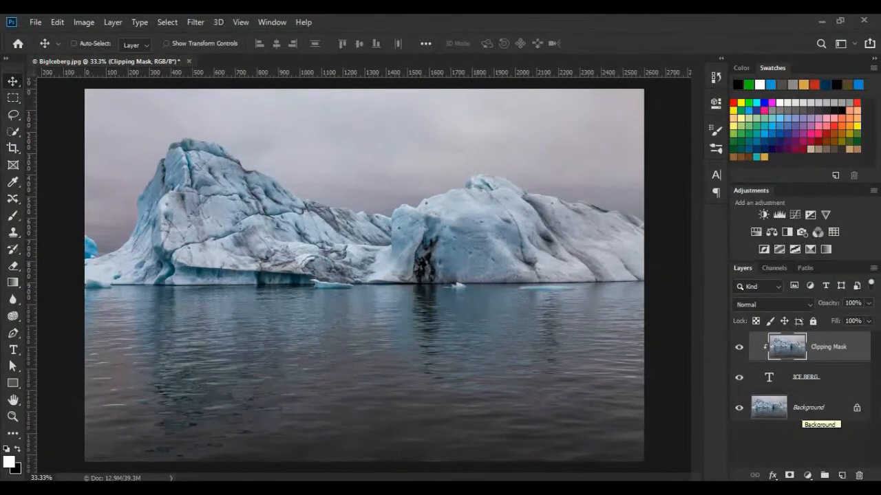
Step: Convert the locked Background into a regular layer named Background
double_click(809, 411)
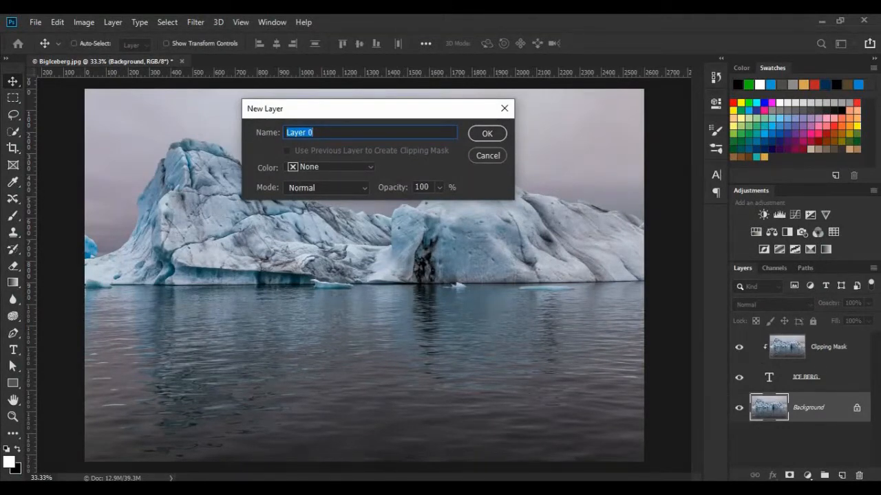
text(Background)
key(Return)
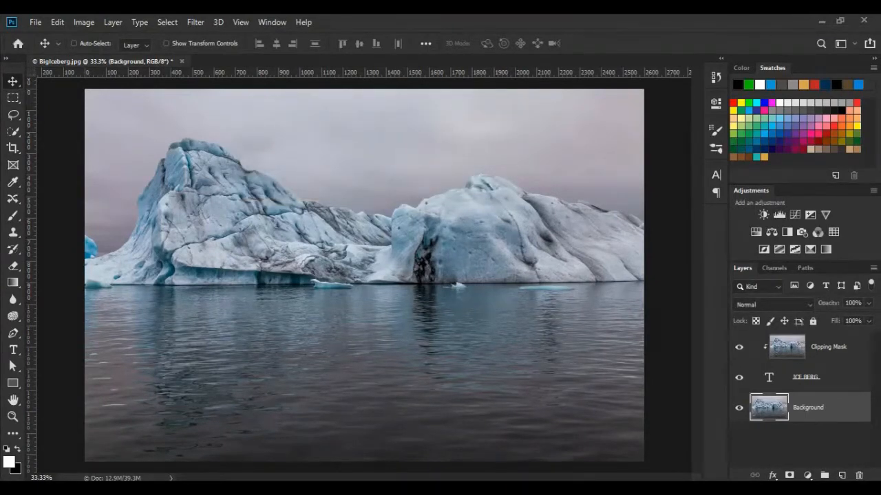
Step: Lower the Background layer's opacity to 65%
click(868, 304)
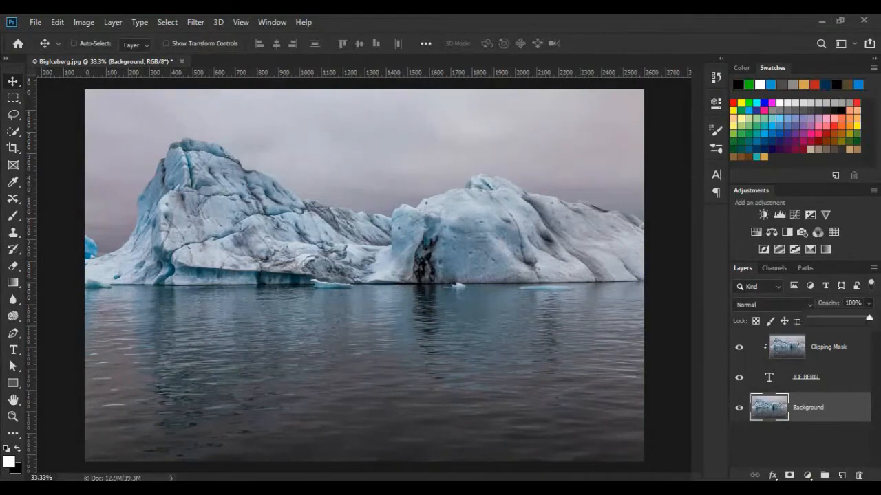
drag(869, 317, 853, 319)
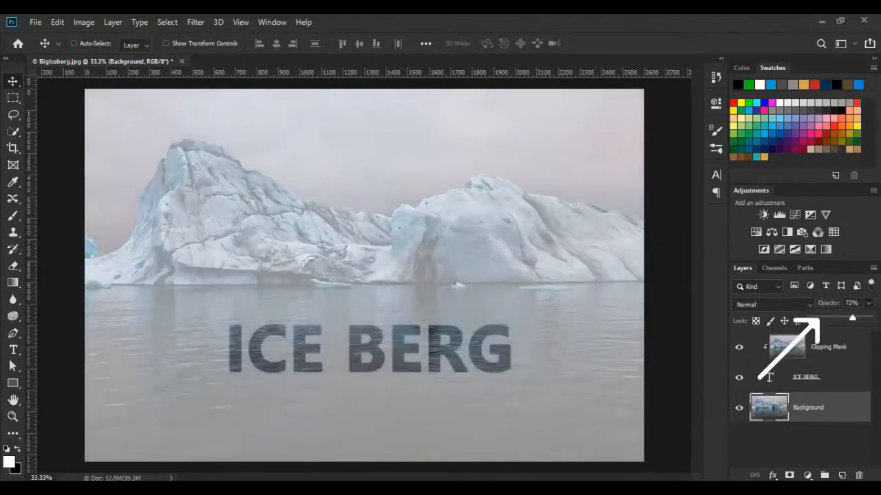
drag(852, 318, 850, 318)
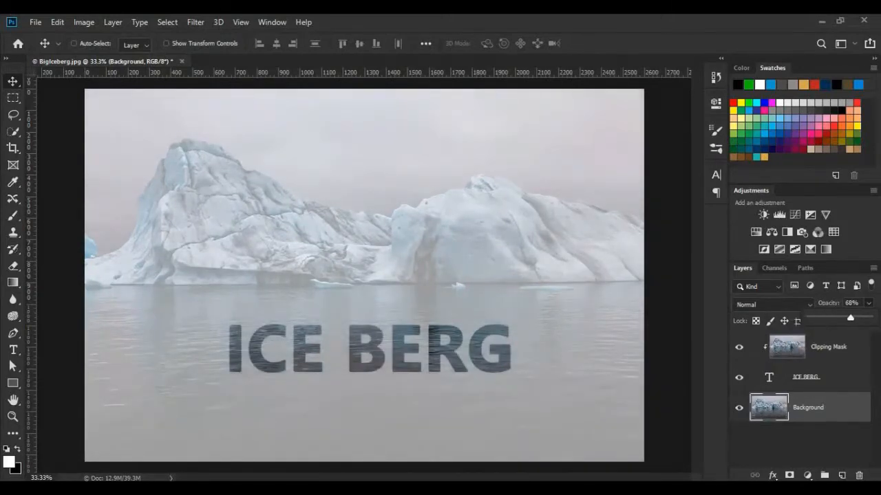
drag(851, 318, 848, 318)
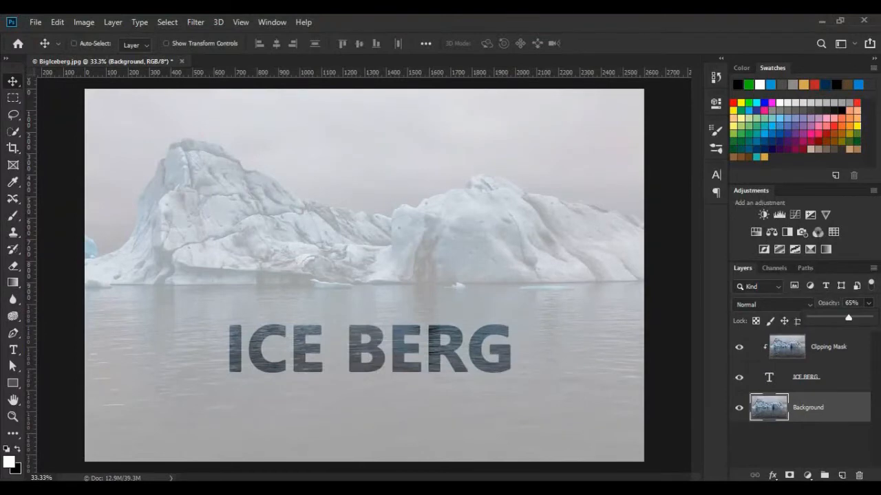
Step: Add a Bevel & Emboss style to the ICE BERG text layer with depth 136%, size 27 px and soften 1 px
click(819, 378)
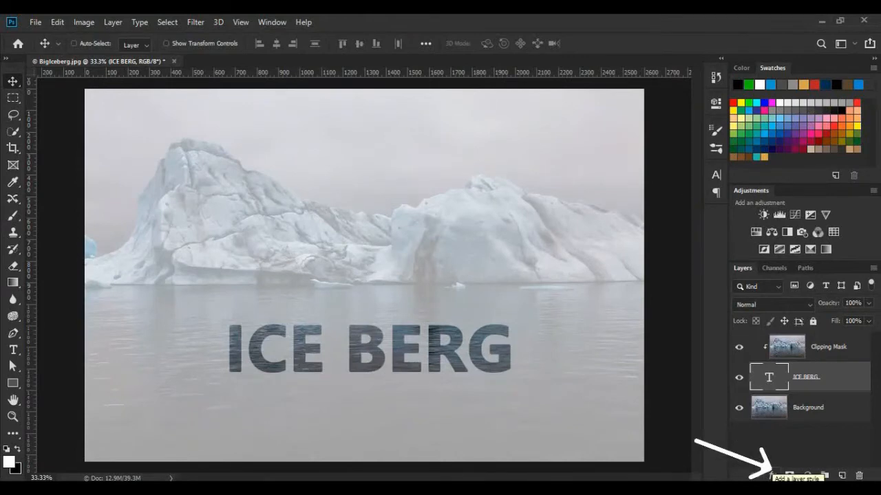
click(771, 474)
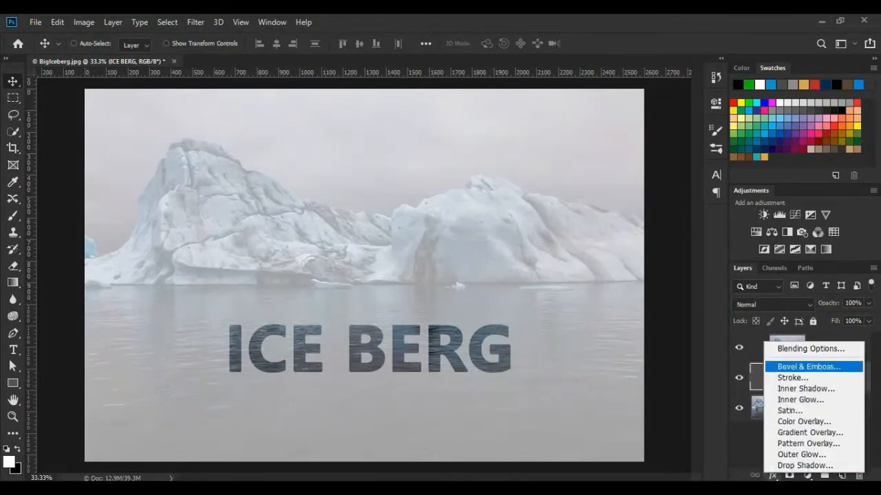
click(808, 366)
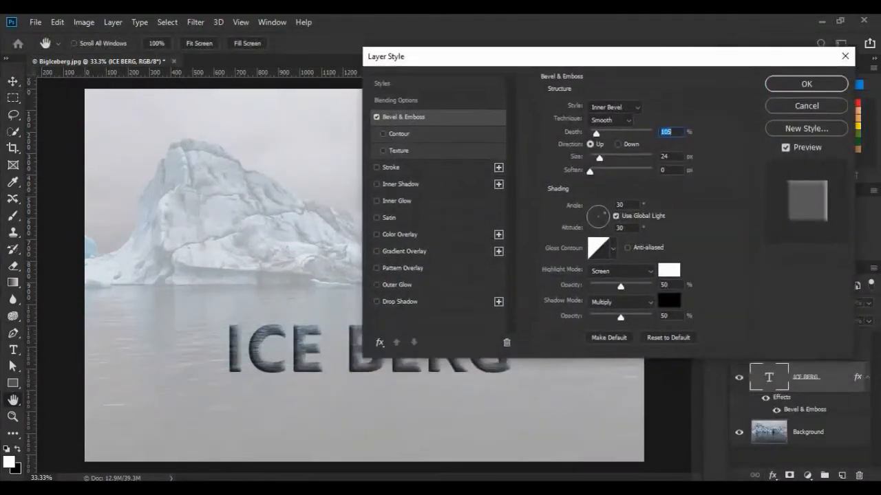
drag(608, 56, 604, 24)
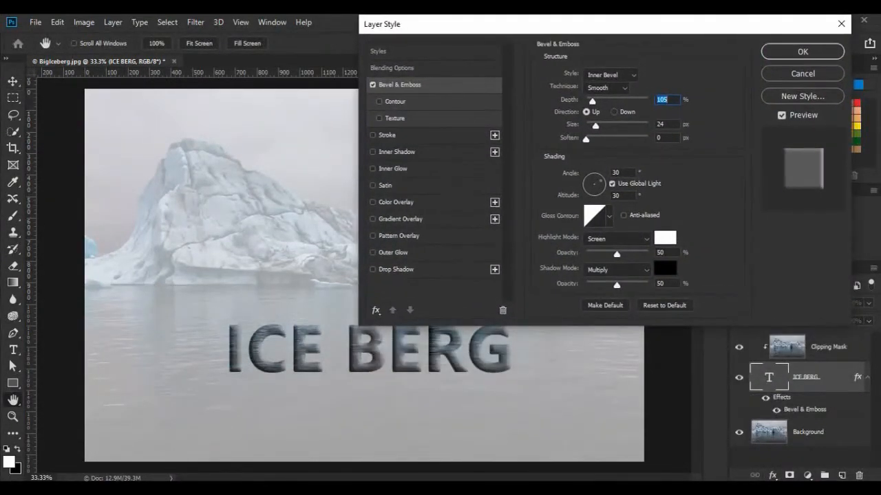
drag(592, 101, 589, 140)
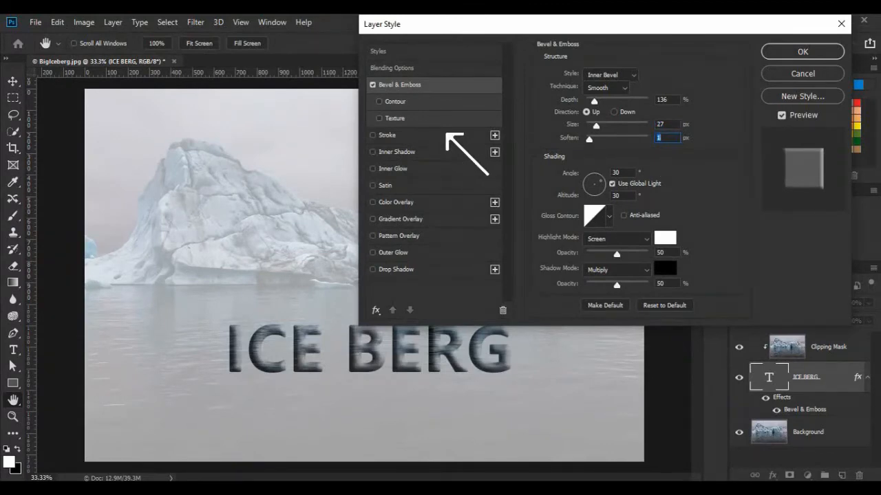
Step: Add a white outside stroke of 7 px to the ICE BERG text layer
click(388, 135)
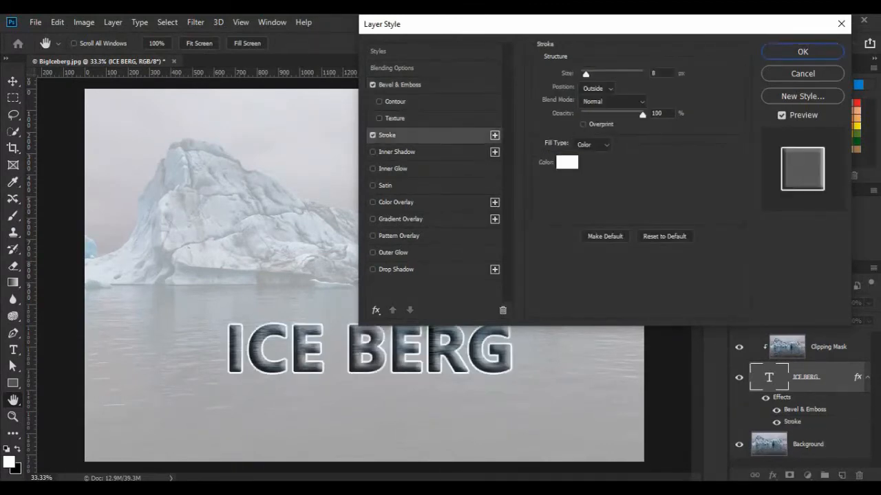
drag(586, 74, 585, 74)
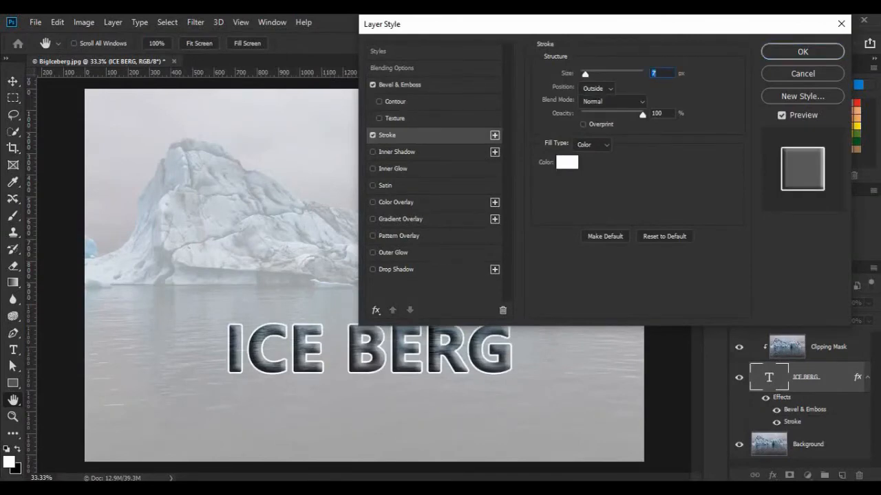
click(567, 162)
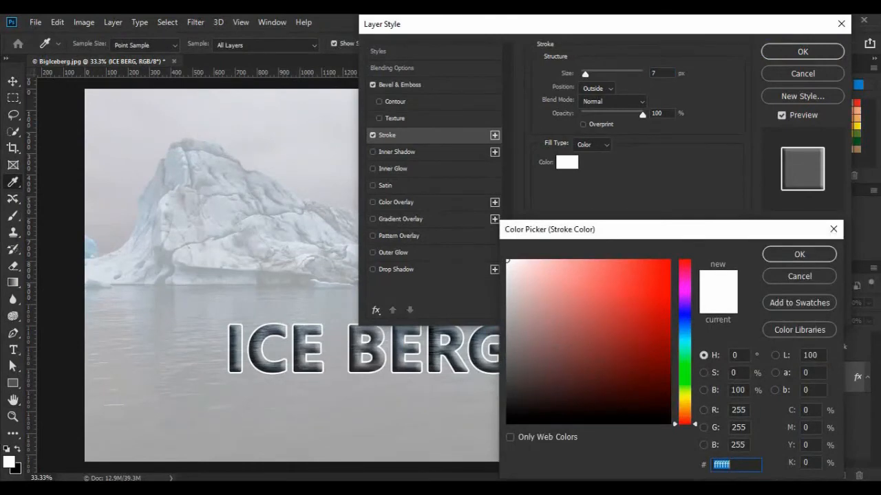
key(Return)
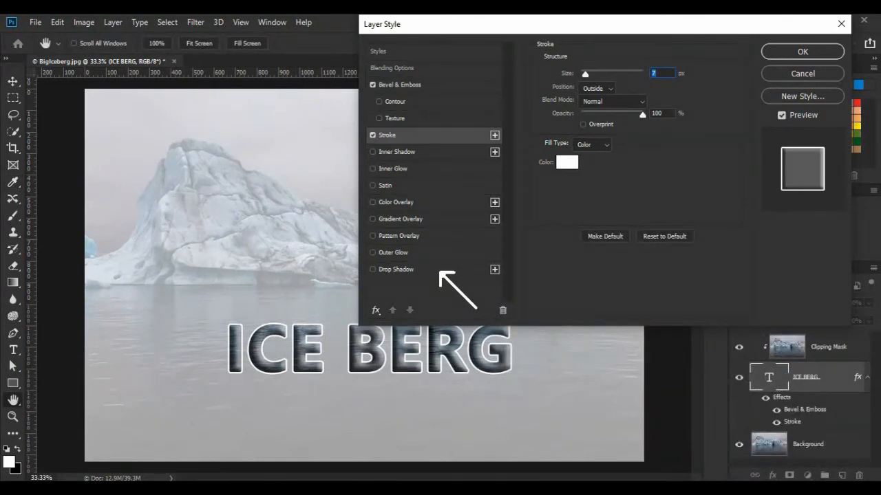
Step: Add a drop shadow to the ICE BERG text with angle 119° and distance 30 px, and apply the layer styles
click(397, 270)
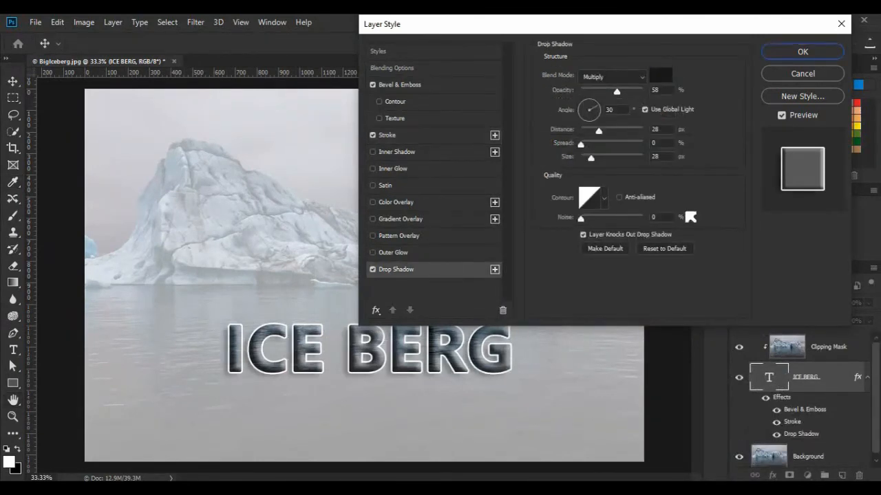
drag(441, 358, 447, 362)
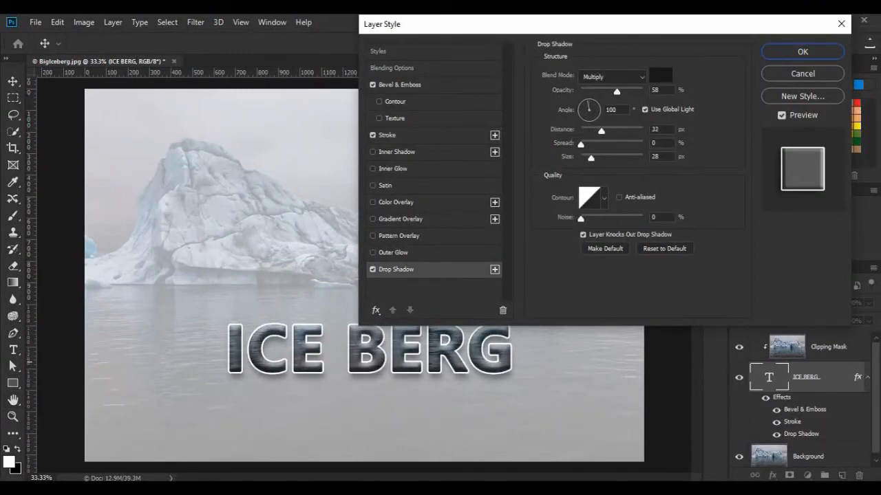
drag(447, 362, 450, 361)
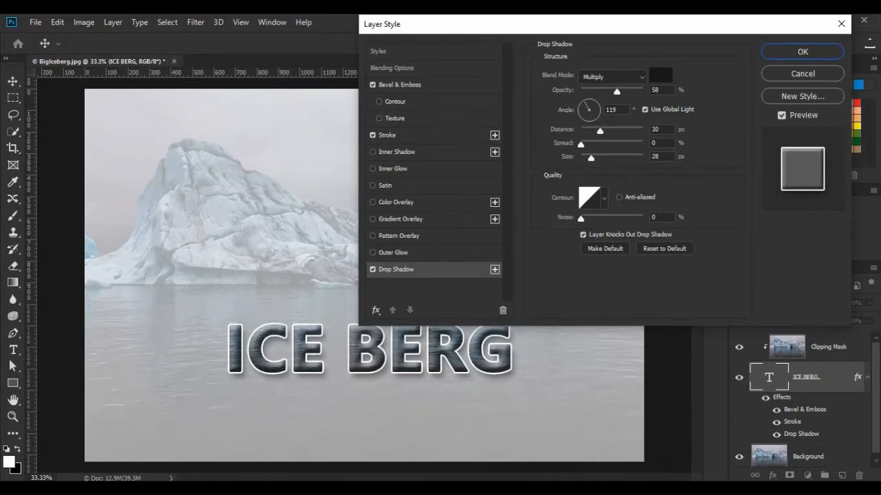
click(803, 52)
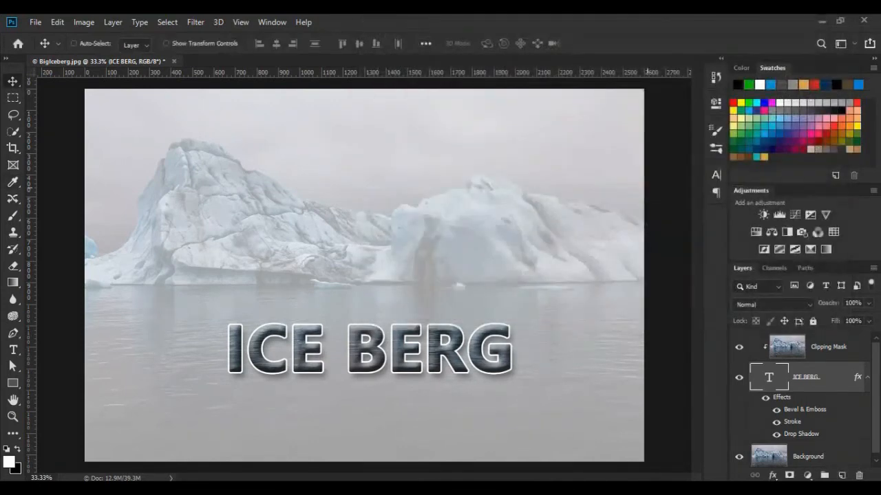